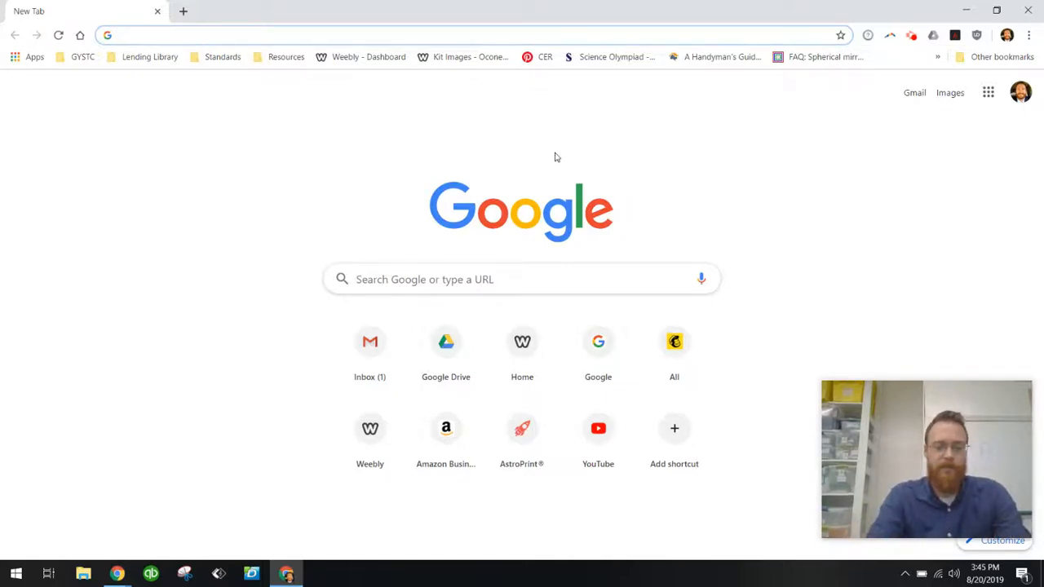
{"action": "type", "text": "stellarium.org"}
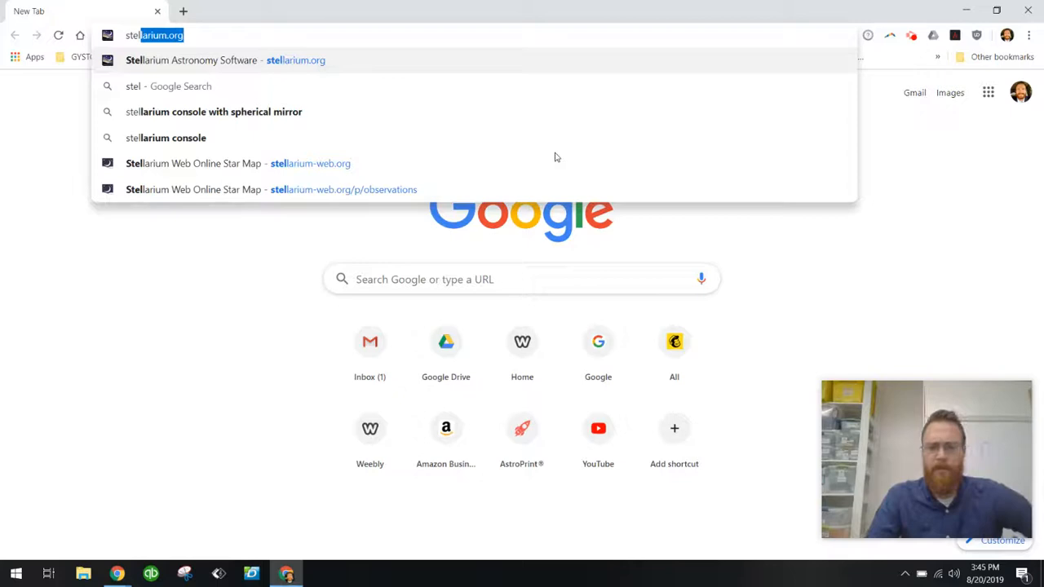
- Go to stellarium.org from the address bar suggestion
{"action": "key", "text": "Return"}
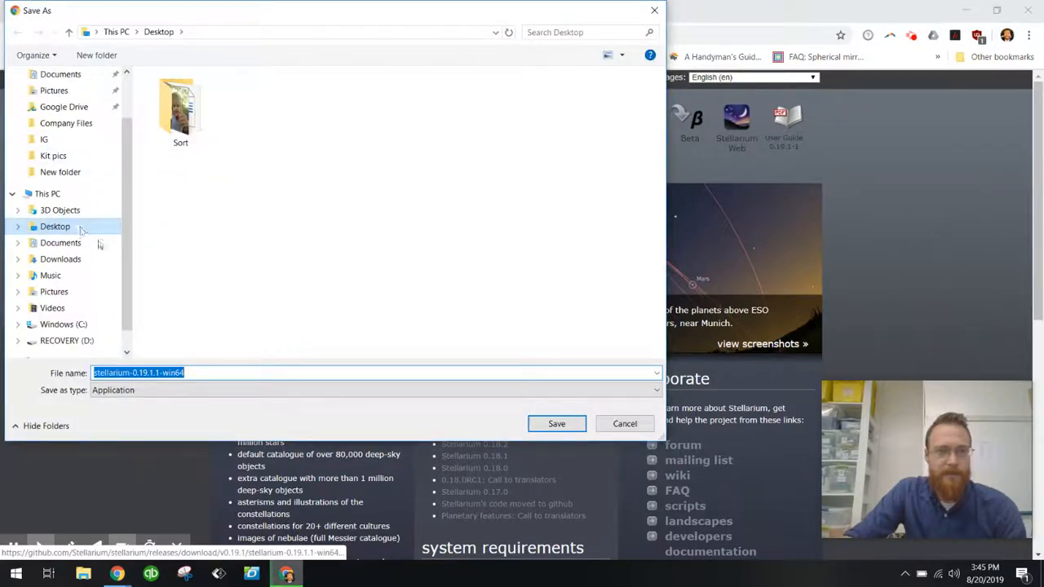
- Save the stellarium-0.19.1.1-win64 installer to the Desktop
{"action": "left_click", "coordinate": [556, 424]}
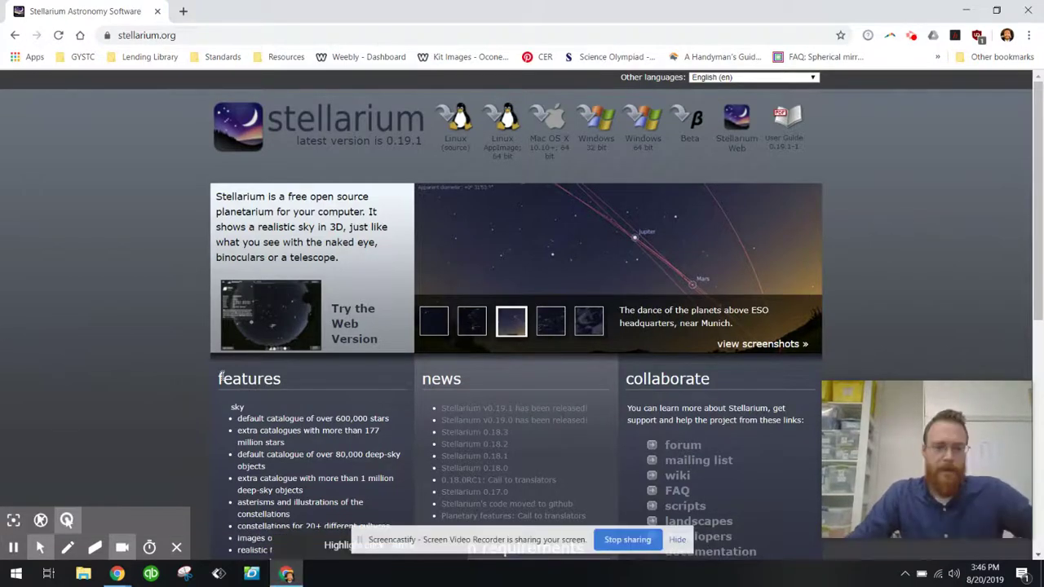
{"action": "left_click", "coordinate": [176, 547]}
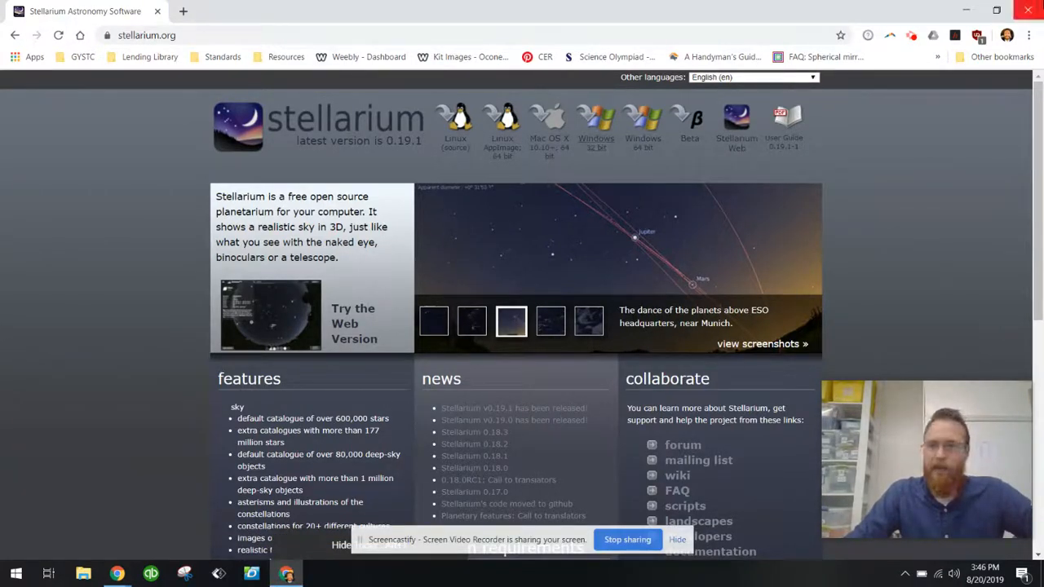
- Minimize Chrome and launch the stellarium-0.19.1 installer from the Desktop
{"action": "left_click", "coordinate": [967, 11]}
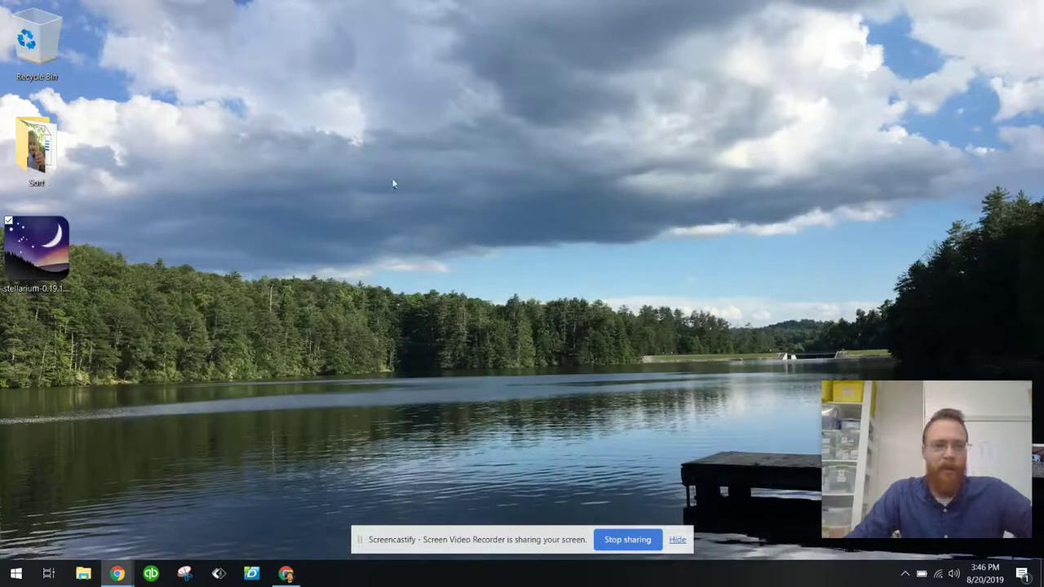
{"action": "left_click", "coordinate": [39, 248]}
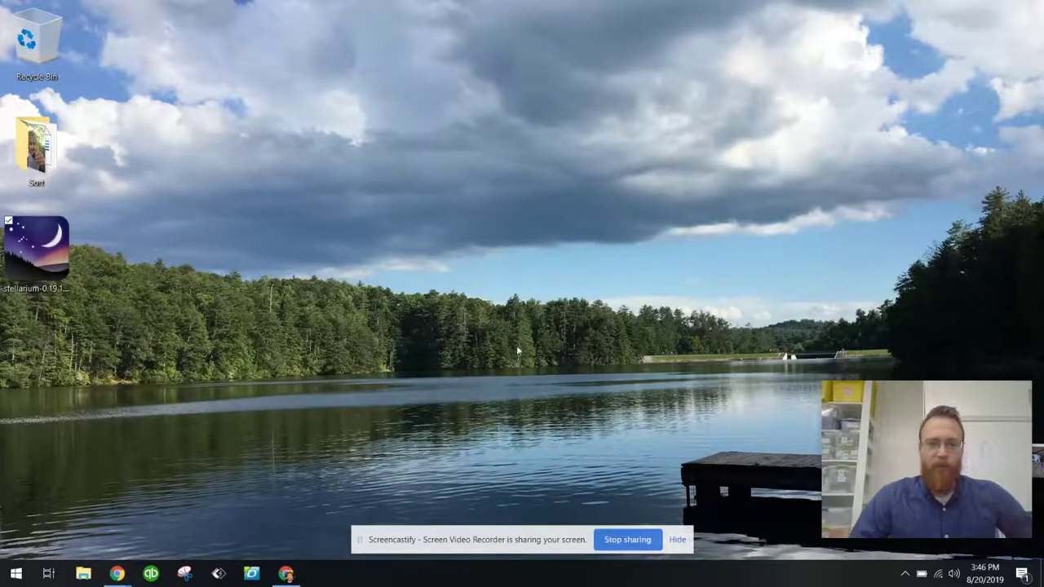
- Confirm English as setup language and accept the license agreement
{"action": "left_click", "coordinate": [678, 539]}
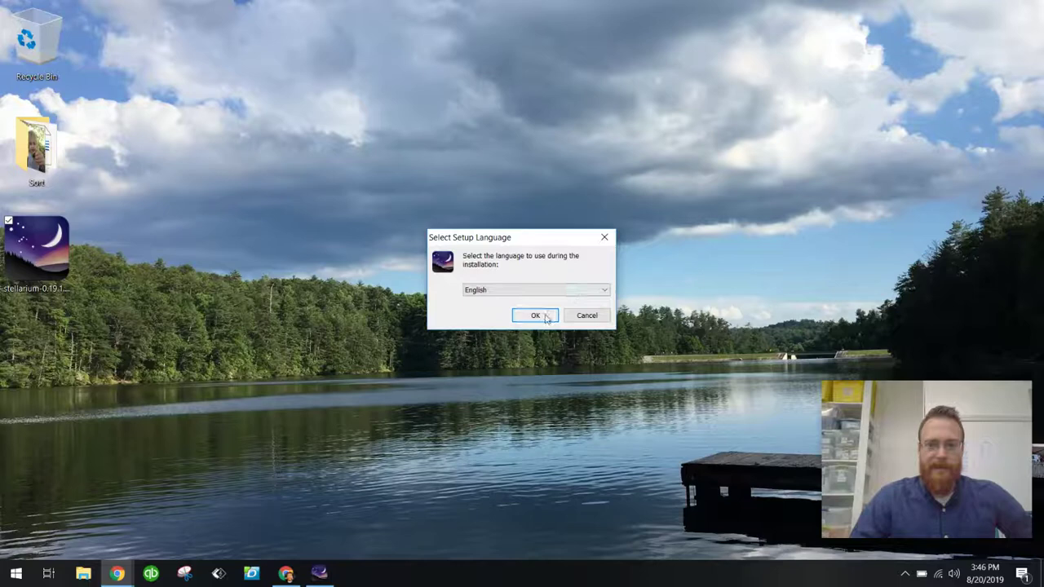
{"action": "left_click", "coordinate": [535, 316]}
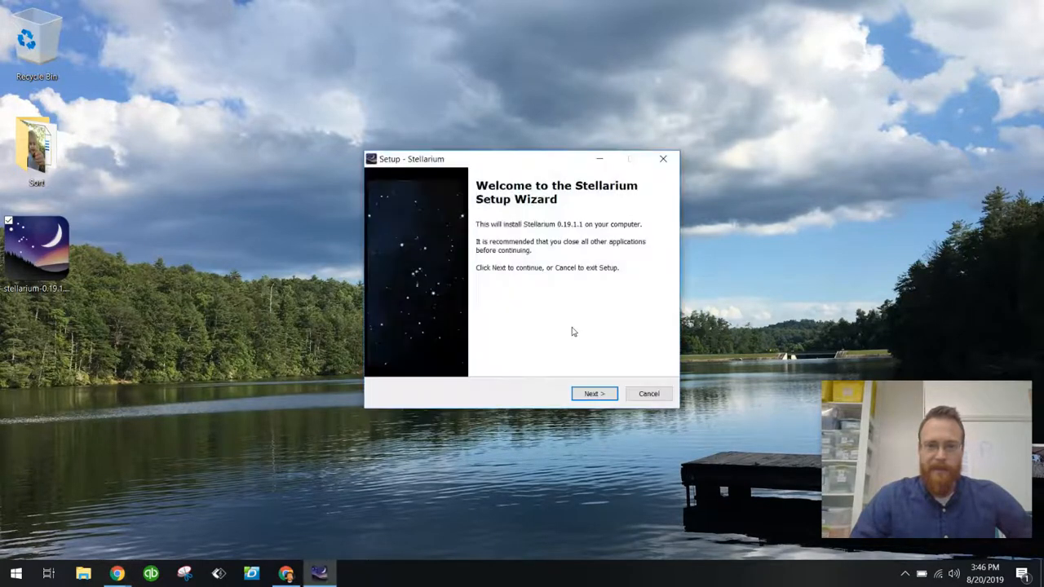
{"action": "left_click", "coordinate": [589, 394]}
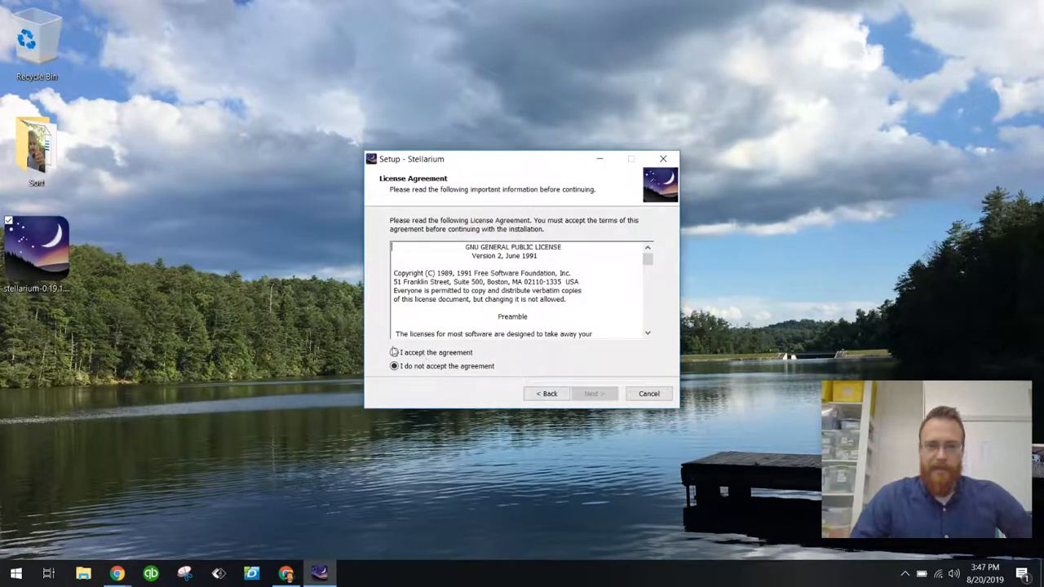
{"action": "left_click", "coordinate": [396, 353]}
{"action": "left_click", "coordinate": [593, 394]}
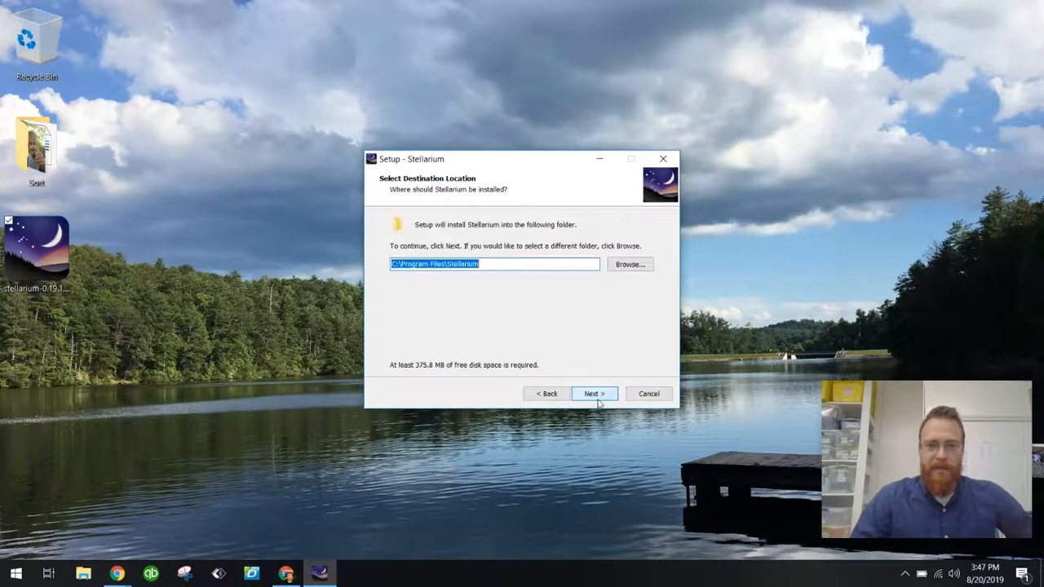
- Install to the default folder with a desktop icon, then finish setup
{"action": "left_click", "coordinate": [602, 396]}
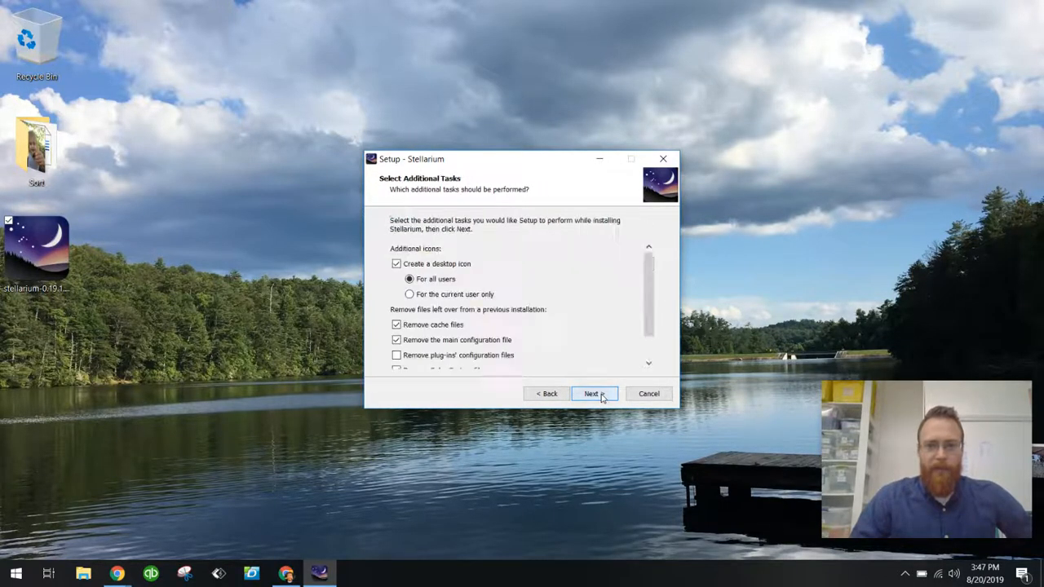
{"action": "left_click", "coordinate": [601, 397]}
{"action": "left_click", "coordinate": [602, 397]}
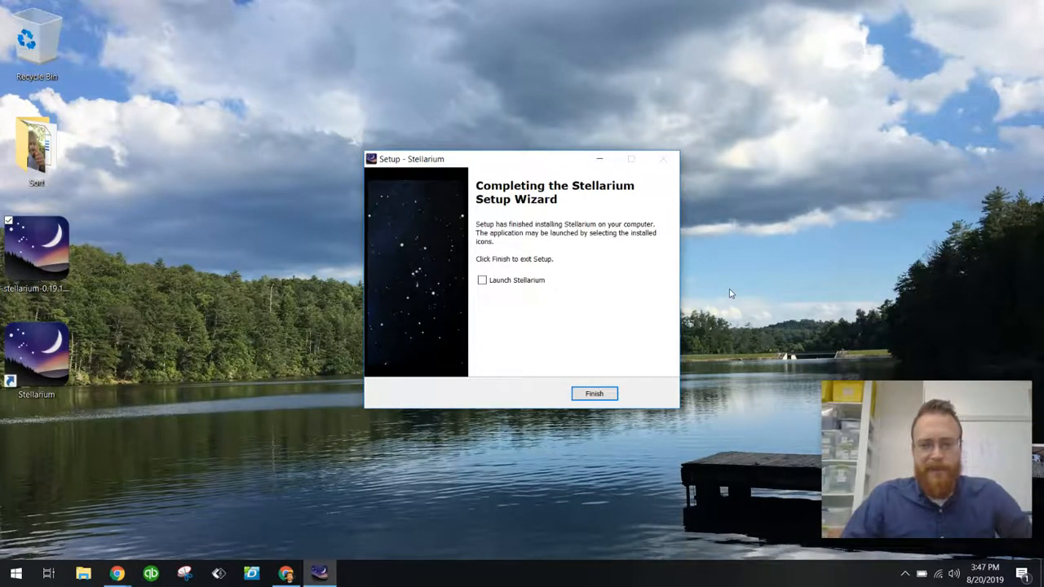
{"action": "left_click", "coordinate": [594, 394]}
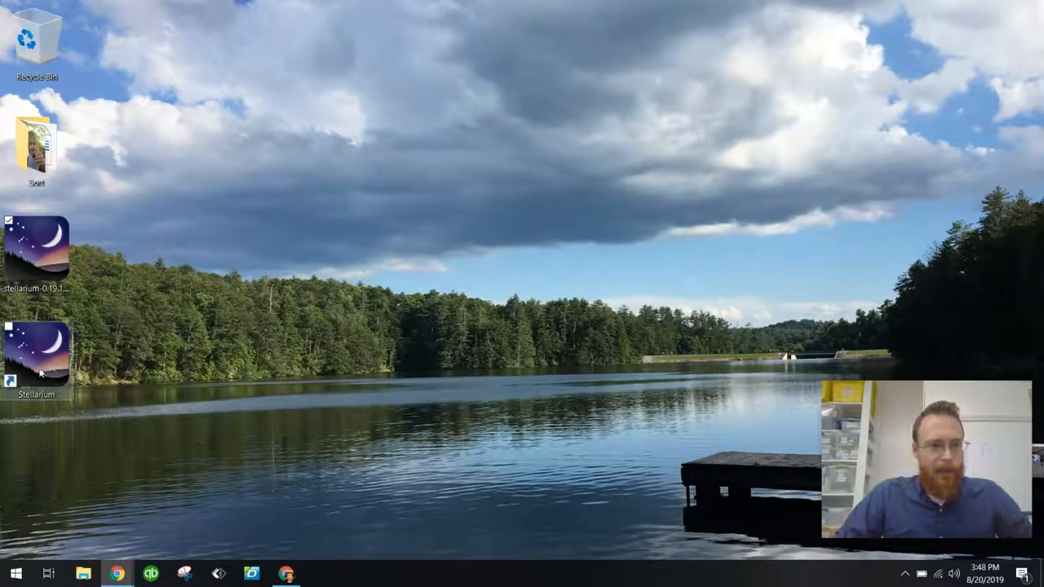